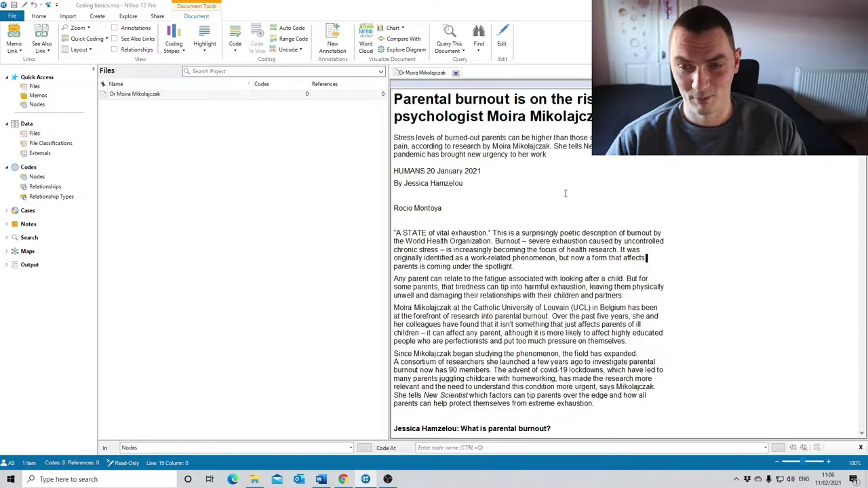
Scroll to the 'Can you see burnout signs in a person's body?' section and briefly select its text
scroll(566, 194, "down", 3)
scroll(565, 194, "up", 3)
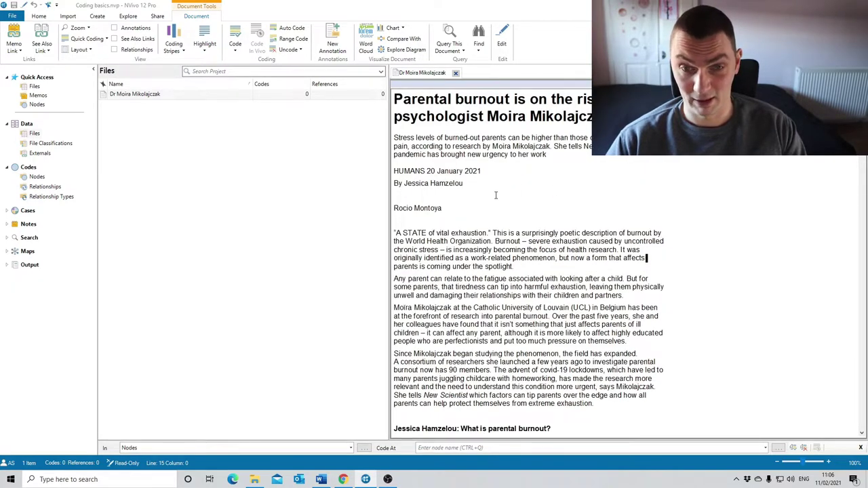
scroll(493, 197, "down", 7)
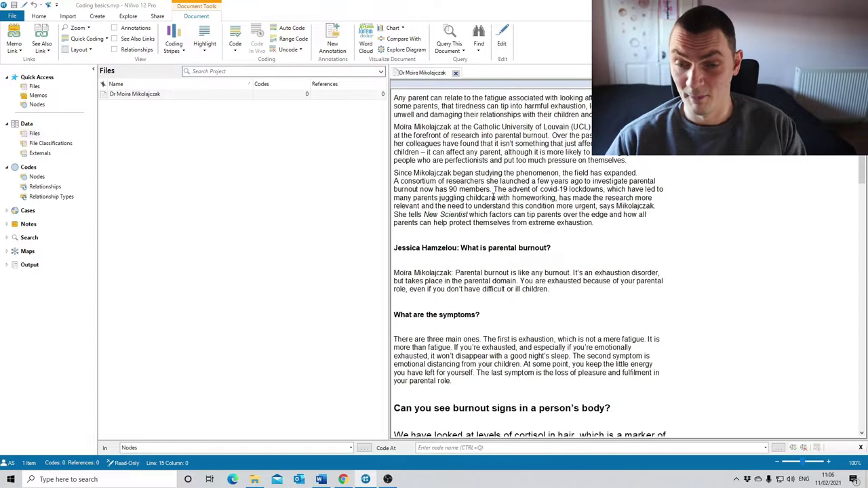
scroll(489, 197, "down", 10)
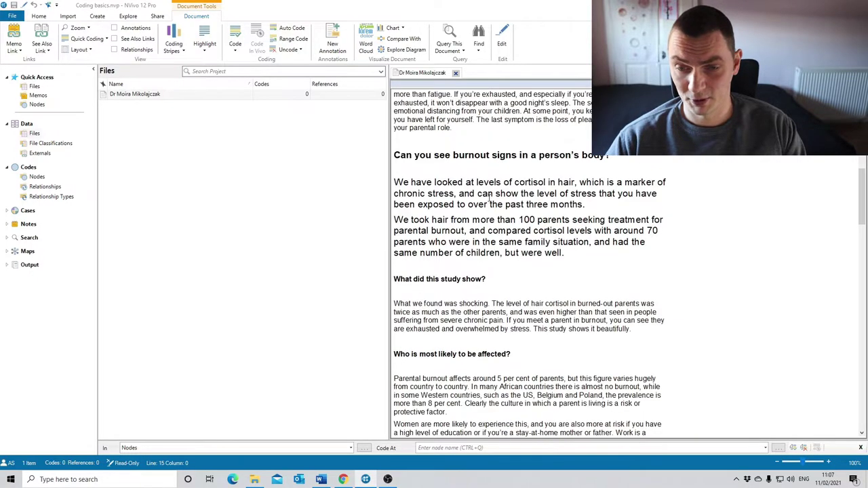
left_click_drag(564, 253, 396, 156)
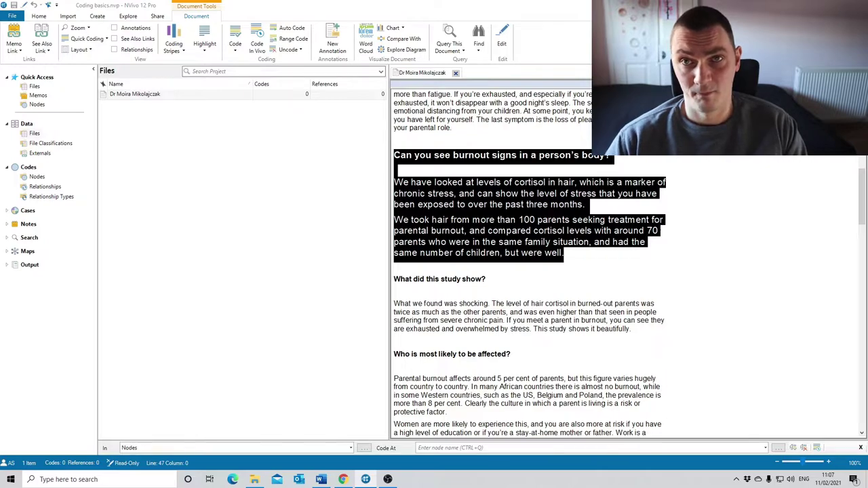
left_click(575, 253)
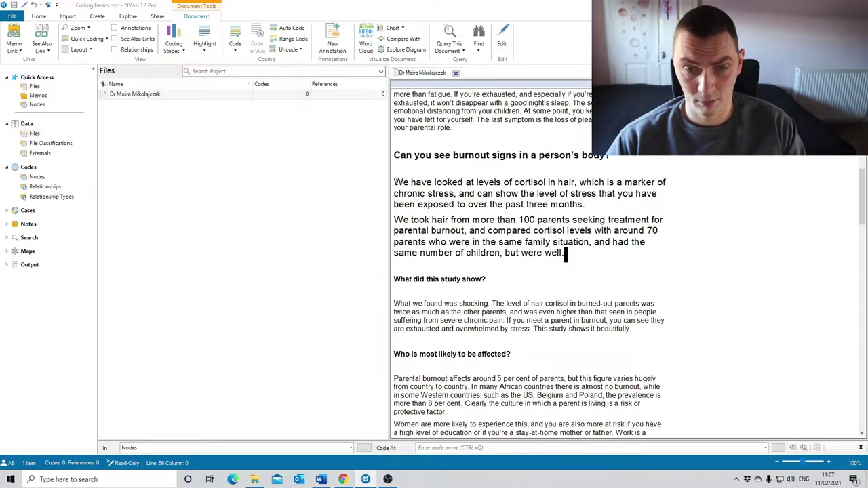
left_click_drag(396, 180, 605, 211)
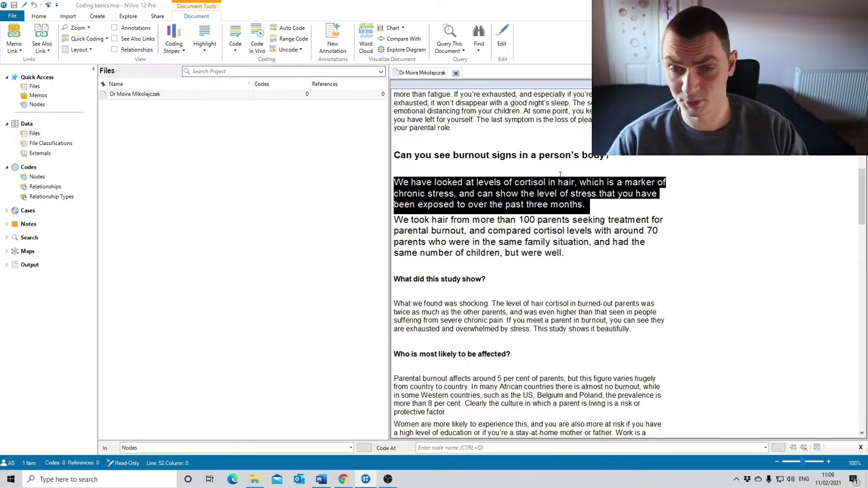
left_click(597, 209)
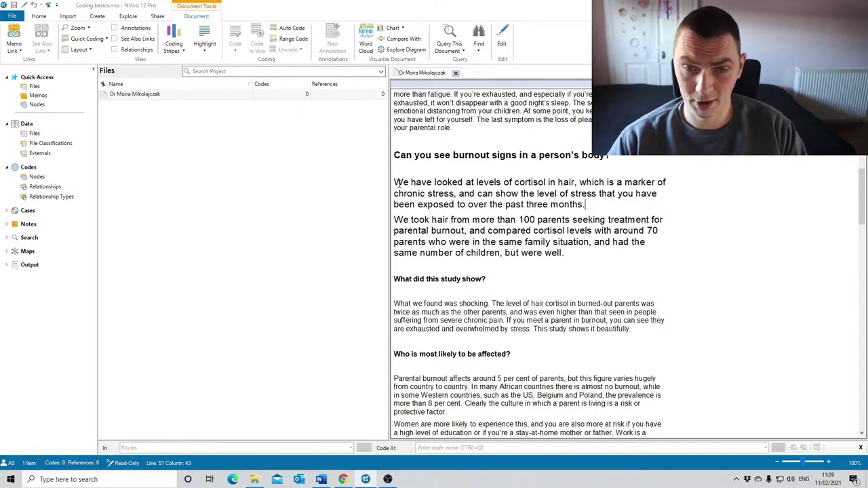
left_click_drag(395, 182, 599, 205)
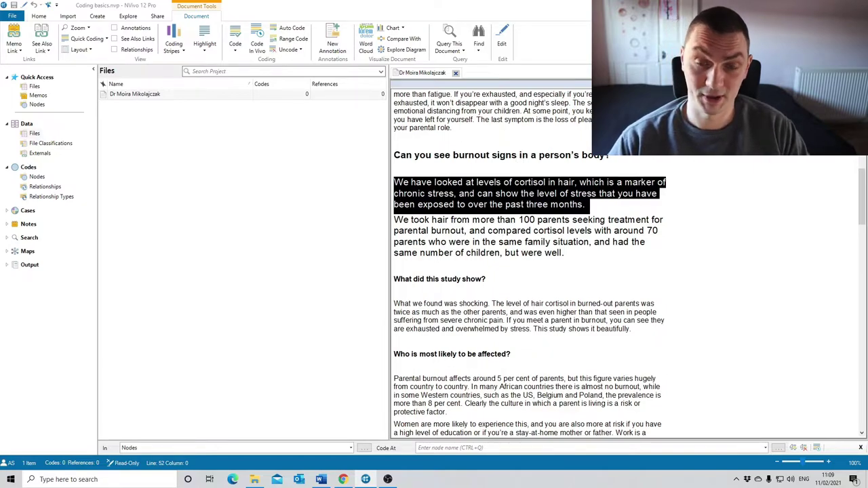
left_click(456, 193)
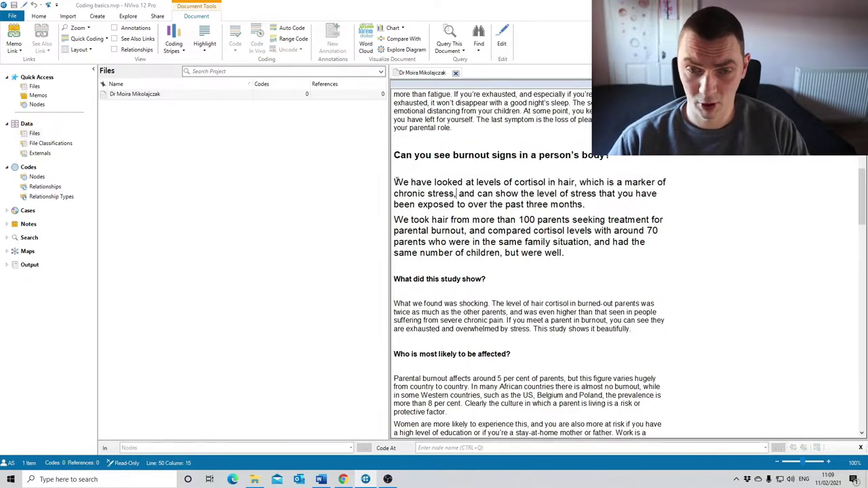
left_click_drag(395, 181, 534, 184)
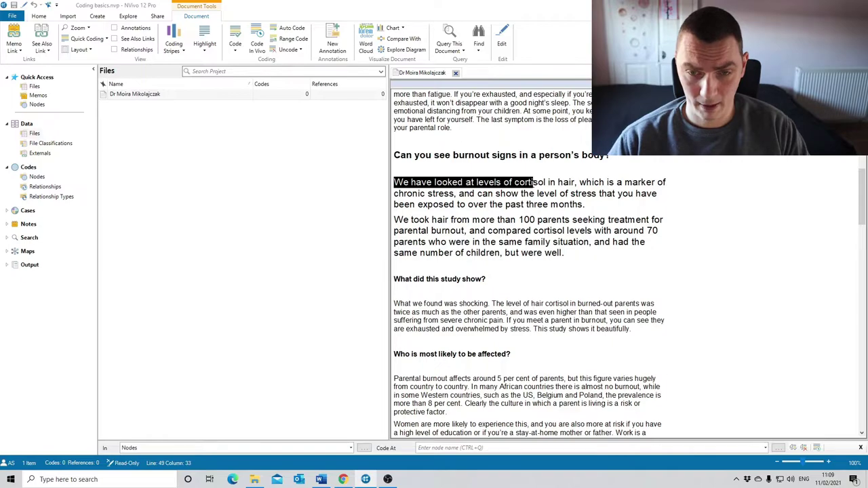
With the Nodes list shown, code the whole cortisol-in-hair sentence to new node 'ways to determine burnout signs'
left_click(33, 179)
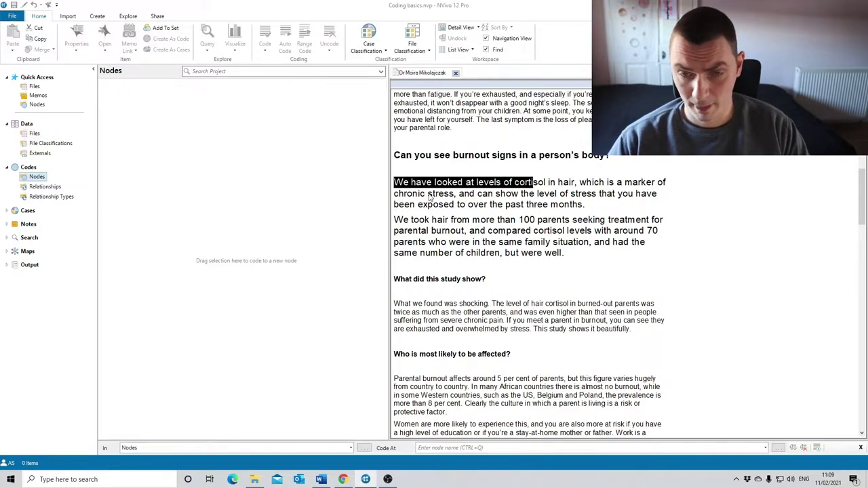
left_click(509, 202)
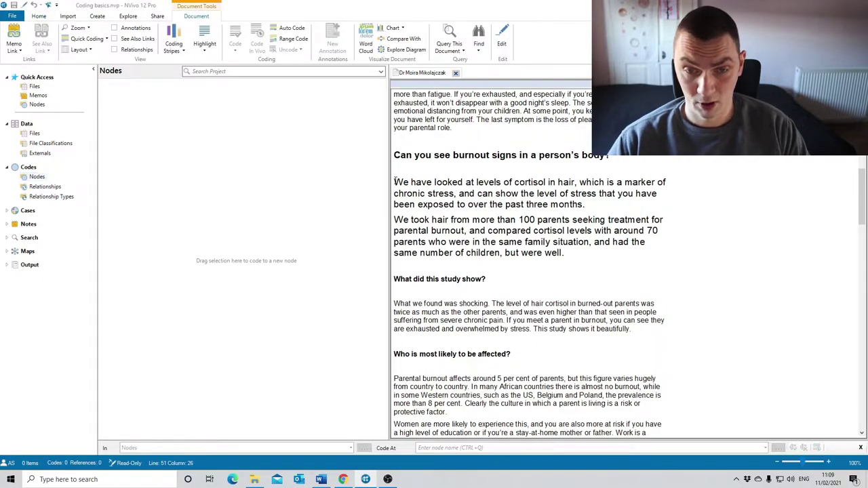
left_click_drag(395, 182, 589, 205)
left_click(469, 449)
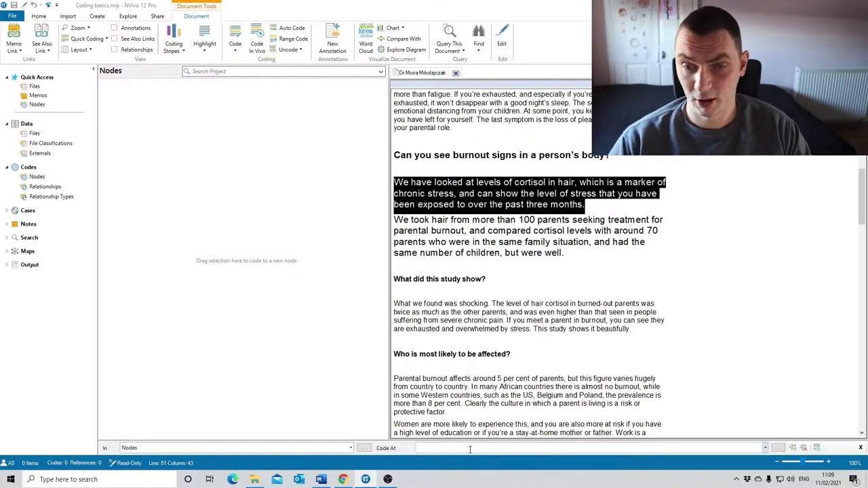
type("ways to determine")
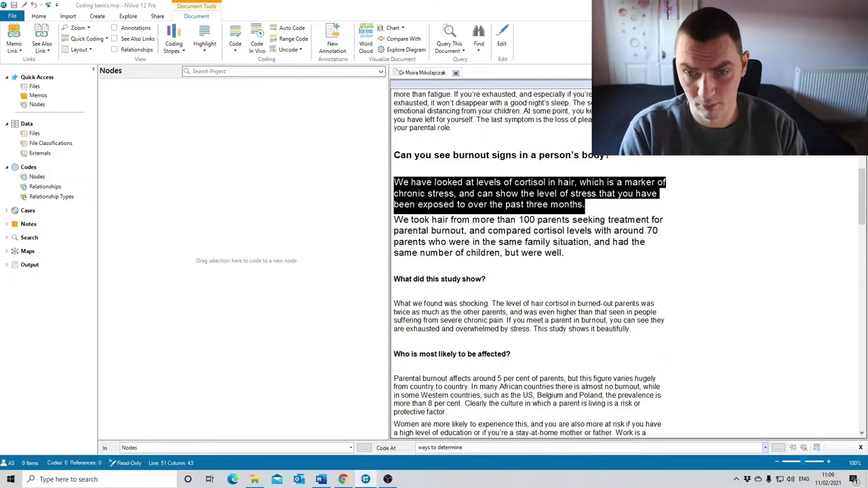
type(" th")
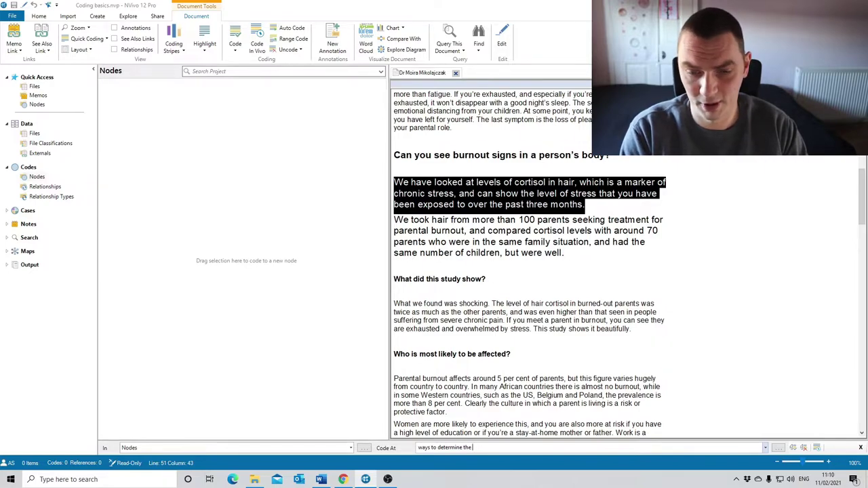
type("e")
key("BackSpace")
key("BackSpace")
key("BackSpace")
type("burnout signs")
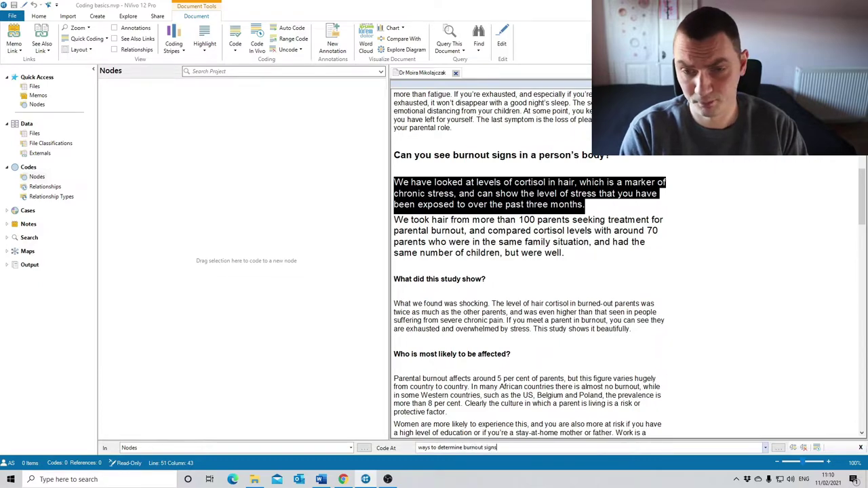
key("Return")
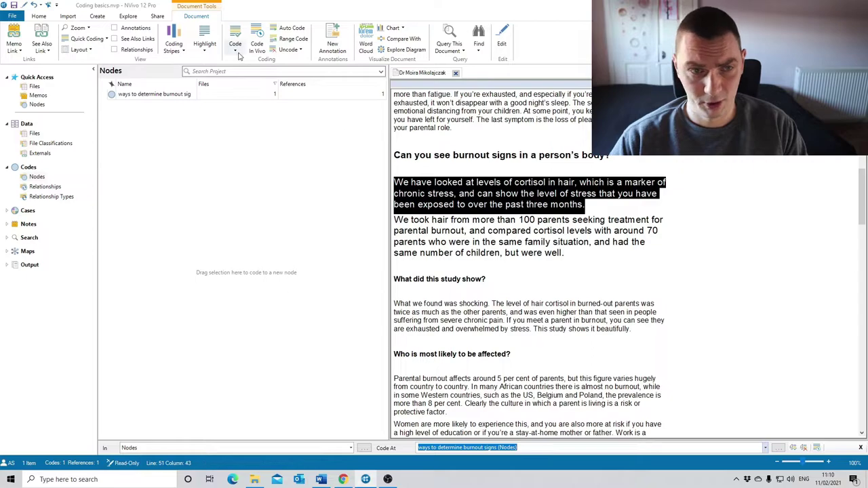
Code the phrase linking hair cortisol to chronic stress to new node 'how to recognize stress'
left_click(505, 205)
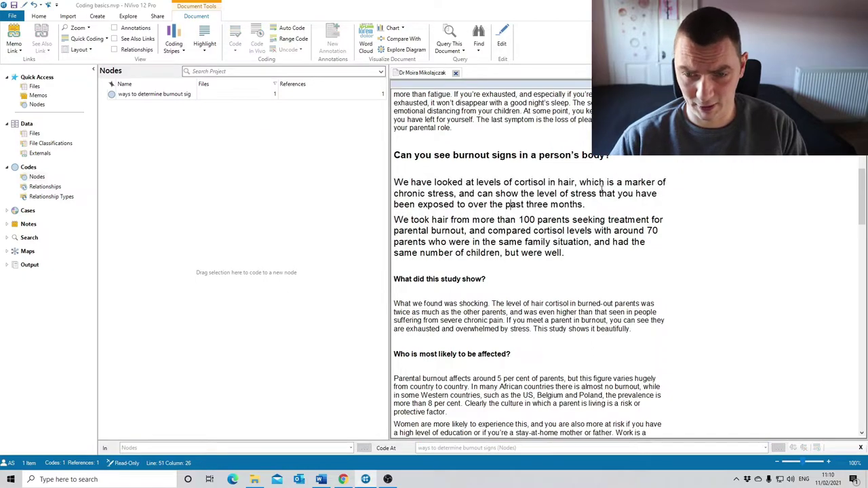
left_click_drag(515, 182, 577, 183)
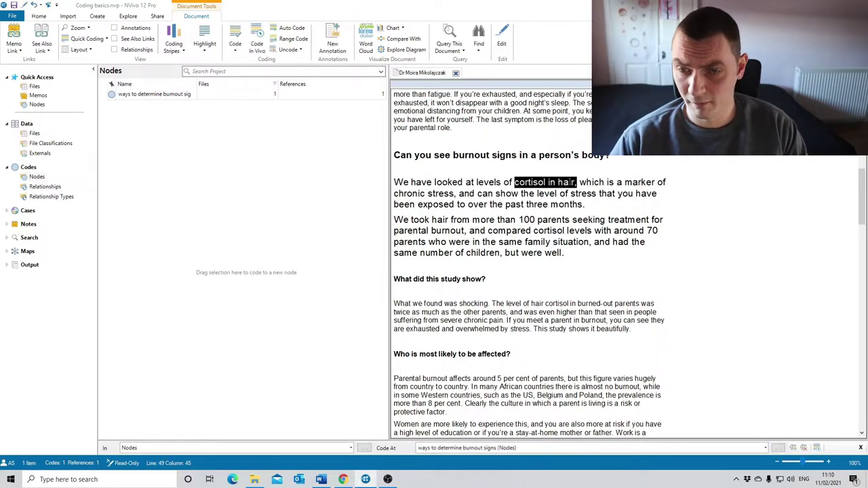
left_click(455, 195)
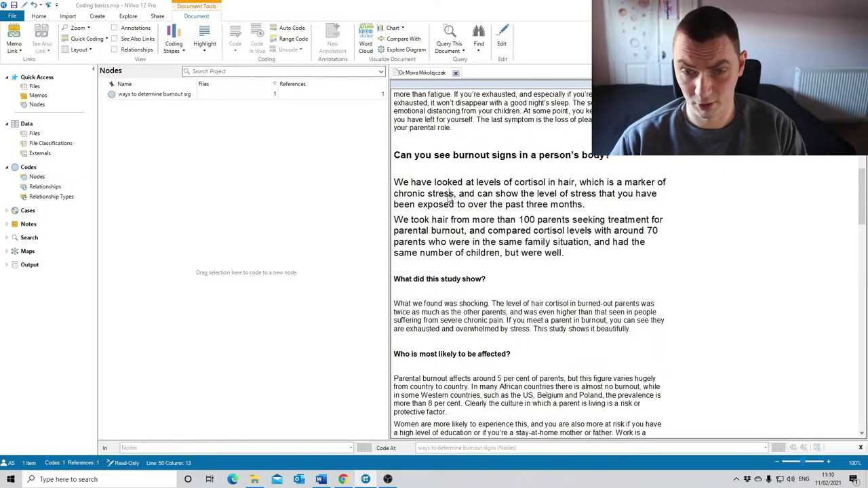
mouse_move(454, 197)
left_mouse_down()
mouse_move(438, 184)
mouse_move(523, 184)
mouse_move(476, 184)
left_mouse_up()
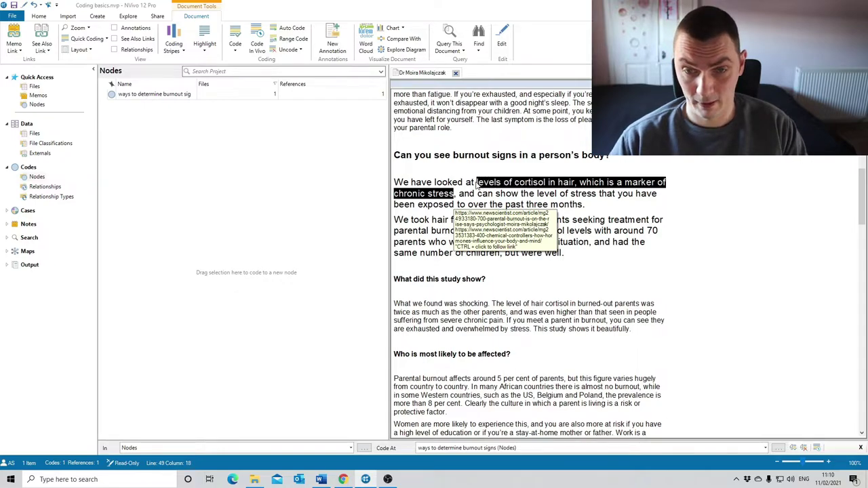
left_click(516, 448)
type("h")
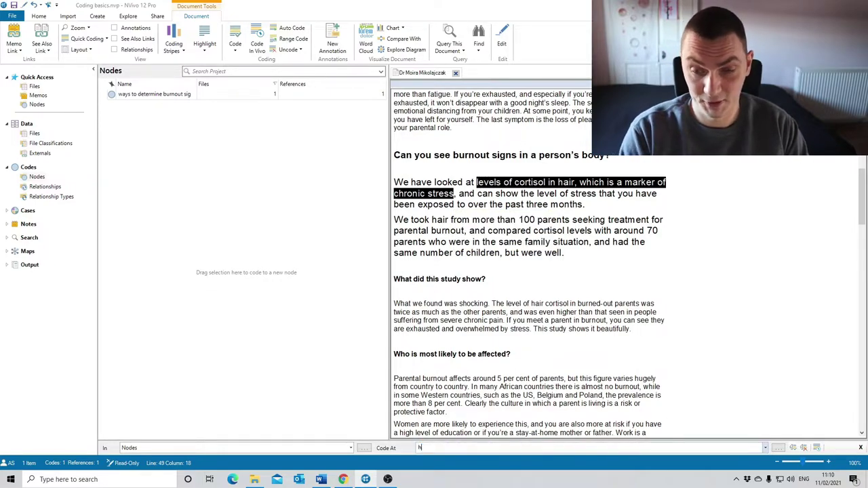
type("ow to recogni")
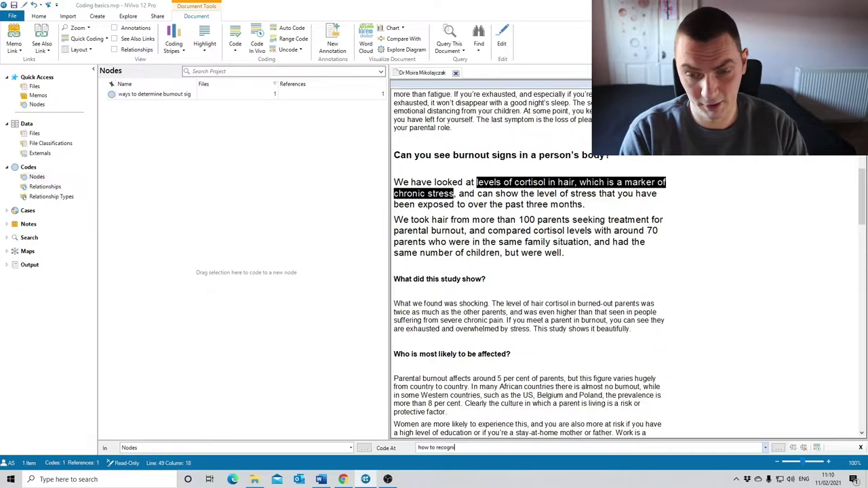
type("ze stress")
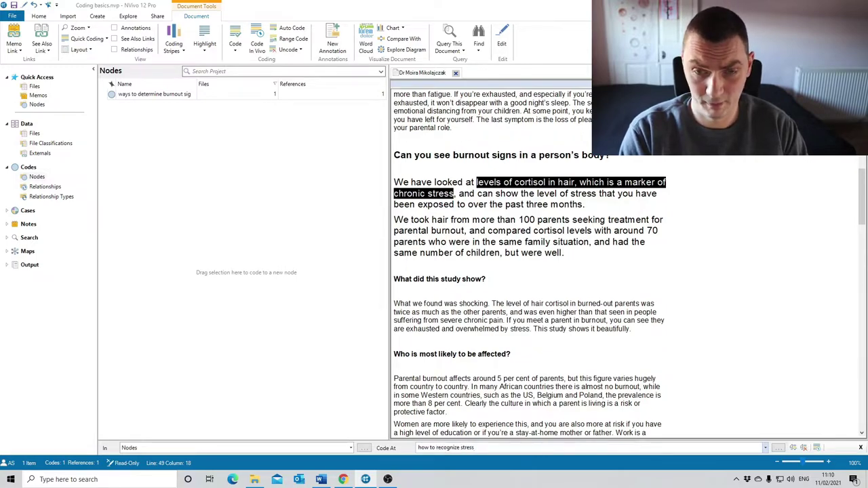
key("Return")
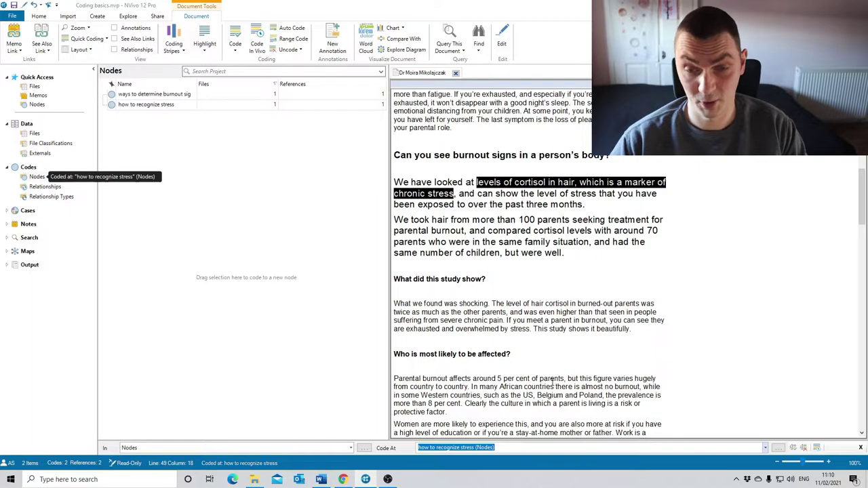
Reselect the cortisol-in-hair phrase and code it to new node 'what is cortisol'
left_click(474, 183)
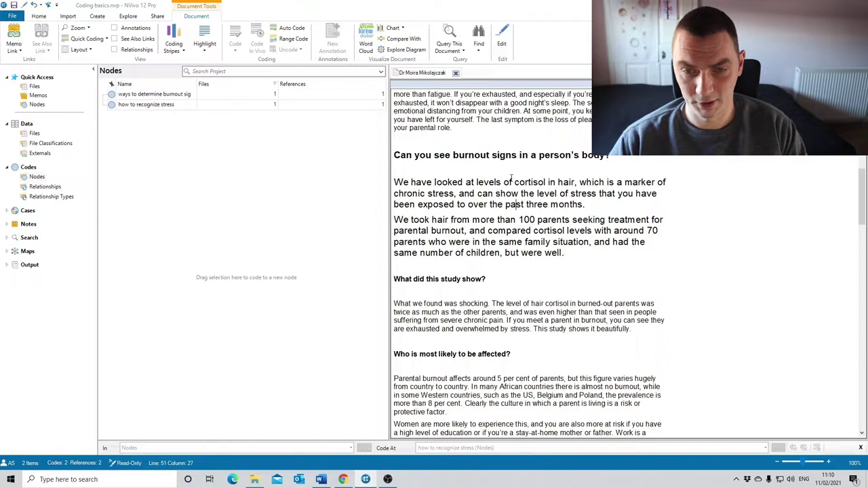
mouse_move(477, 182)
left_mouse_down()
mouse_move(602, 182)
mouse_move(588, 193)
mouse_move(459, 204)
mouse_move(456, 194)
left_mouse_up()
left_click(492, 449)
type("what is corti")
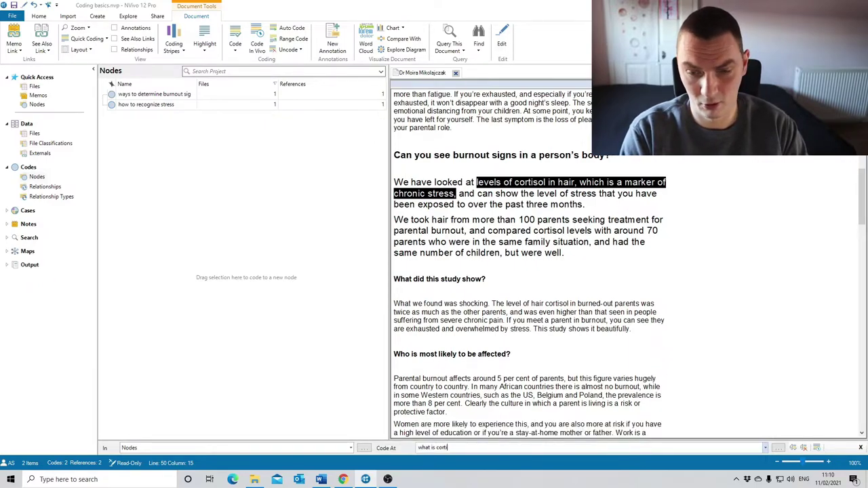
type("sol")
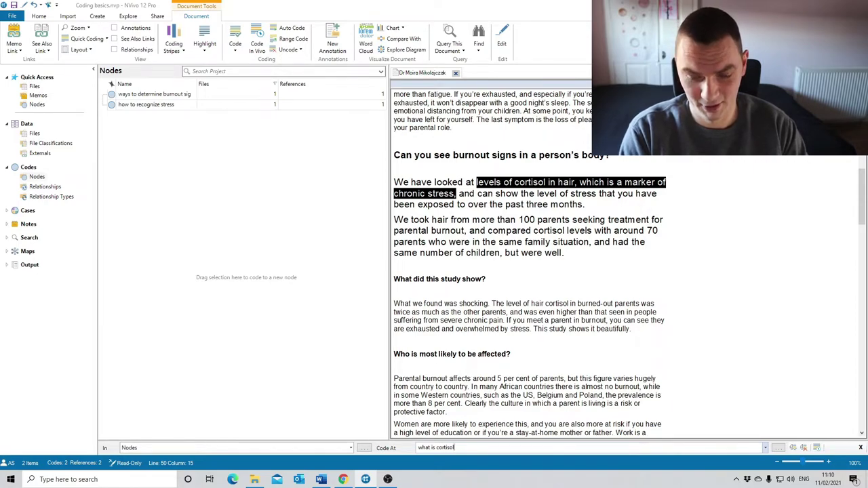
key("Return")
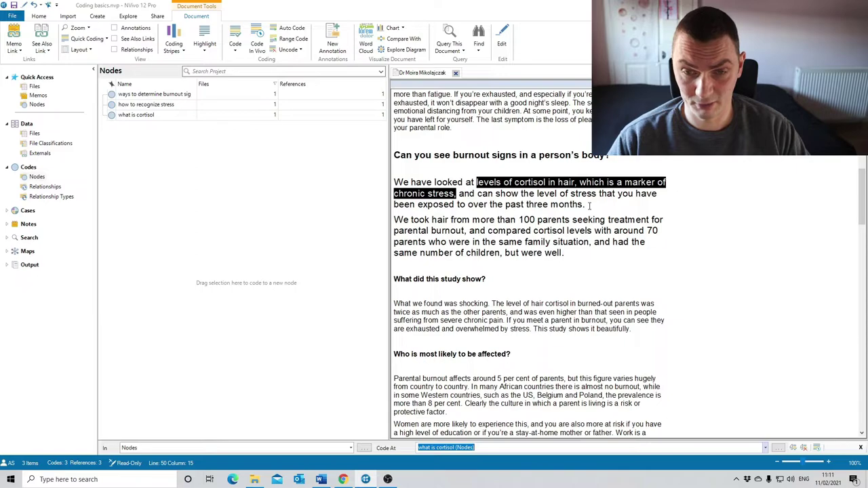
Code the sentence from 'levels' to 'months.' to new node 'limitations of exploring the level of cortisol'
left_click_drag(589, 206, 476, 182)
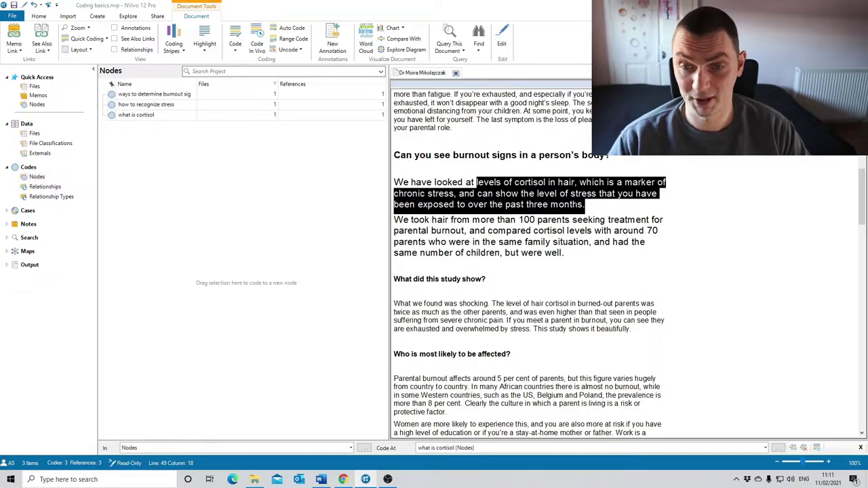
left_click(476, 183)
left_click_drag(587, 206, 476, 182)
left_click(502, 447)
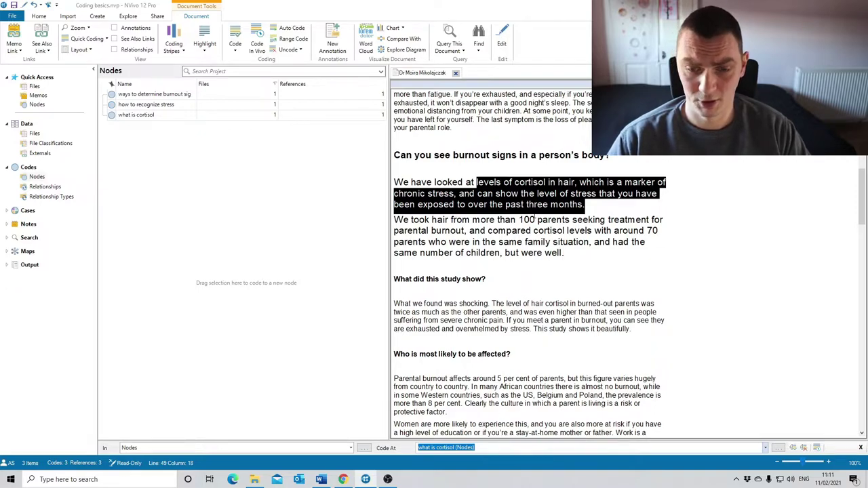
key("BackSpace")
type("limitations of")
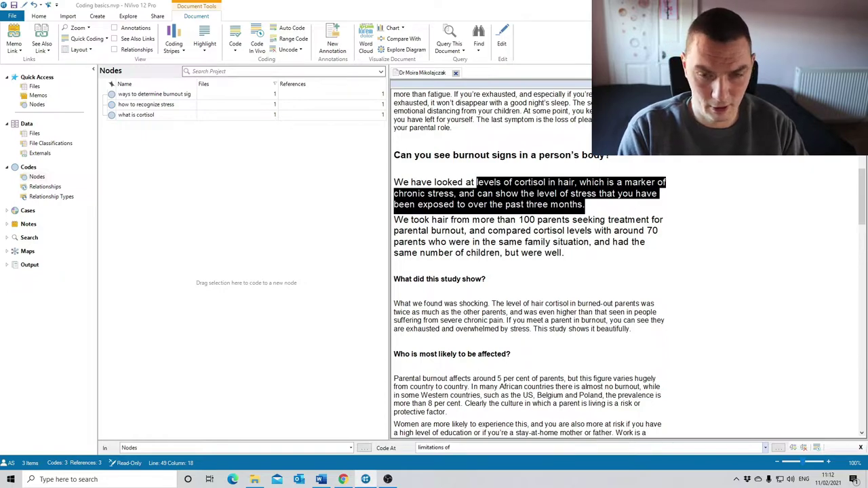
type("exploring the level of corti")
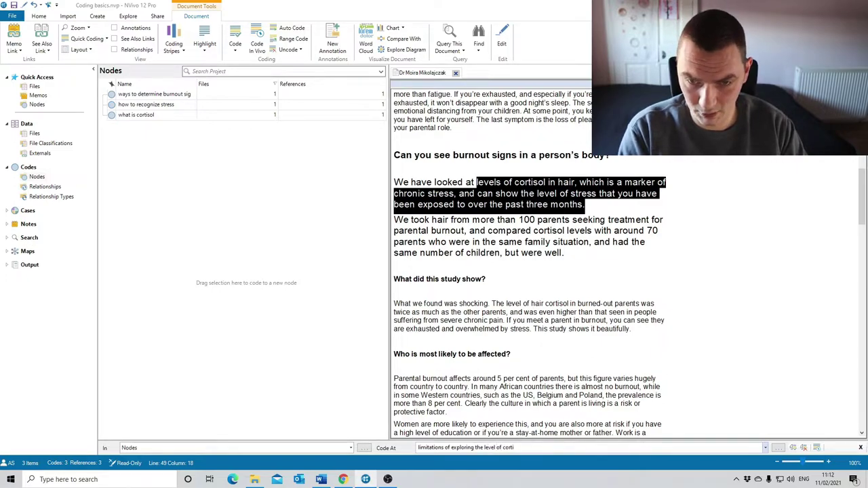
type("sol")
key("Return")
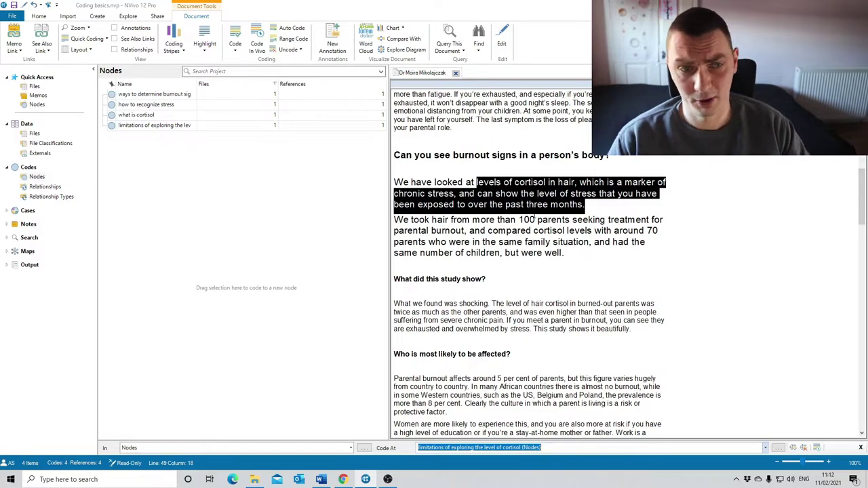
left_click_drag(403, 182, 599, 213)
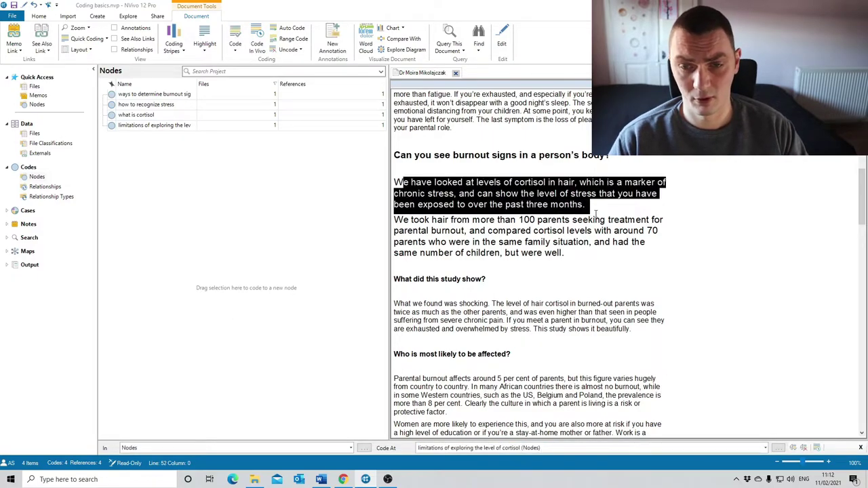